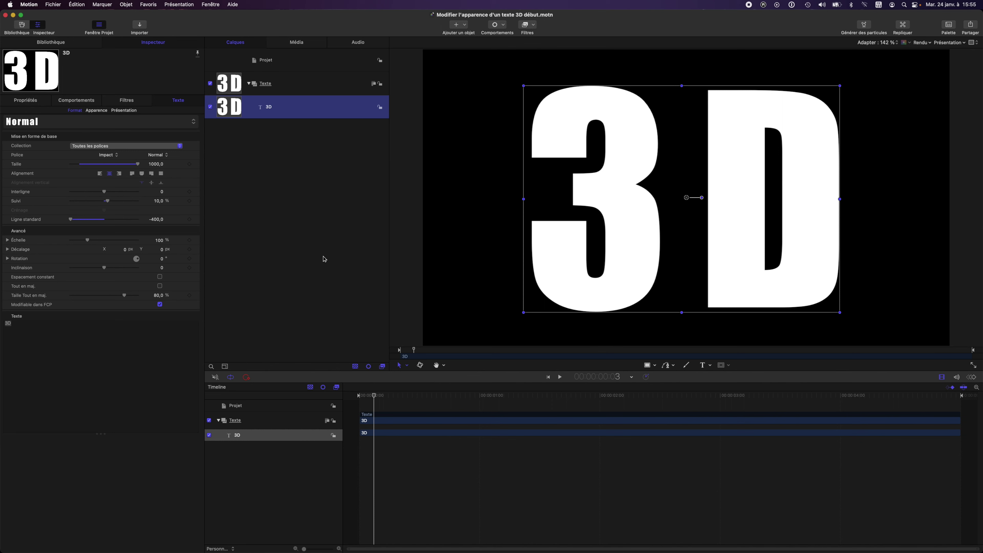
- Turn on 3D text for the 3D title and rotate it with the 3D Transform tool to show its sides
left_click(96, 110)
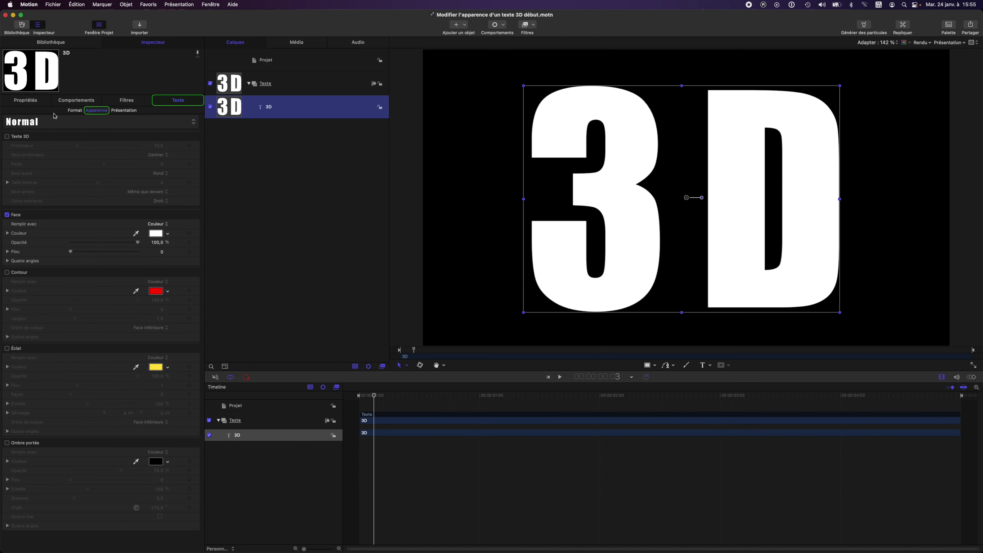
left_click(7, 137)
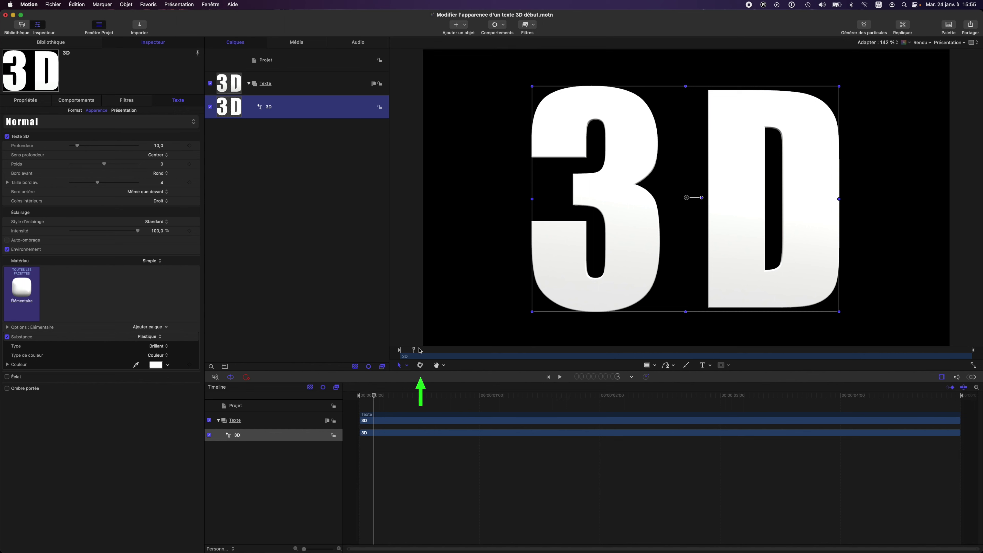
left_click(421, 366)
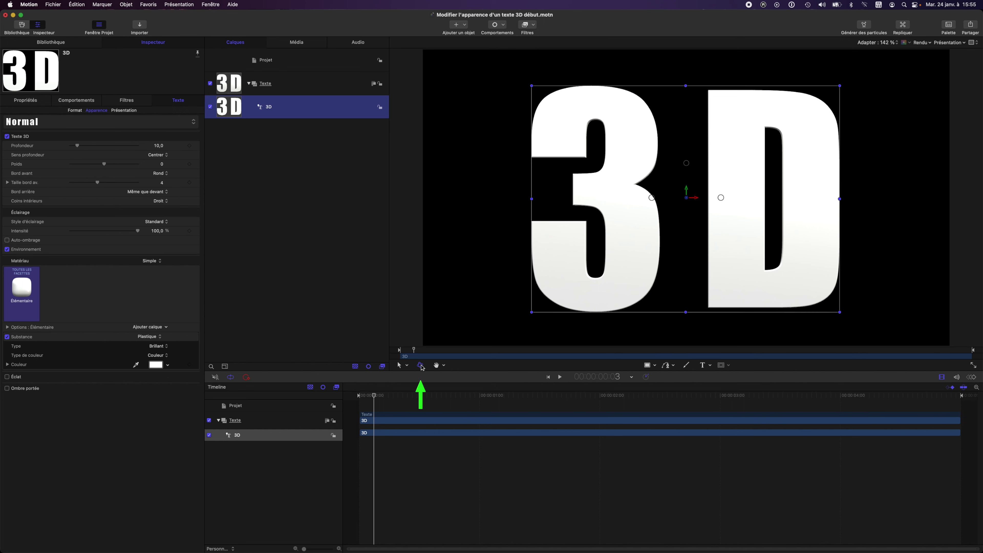
left_click_drag(653, 199, 645, 201)
left_click_drag(685, 164, 688, 157)
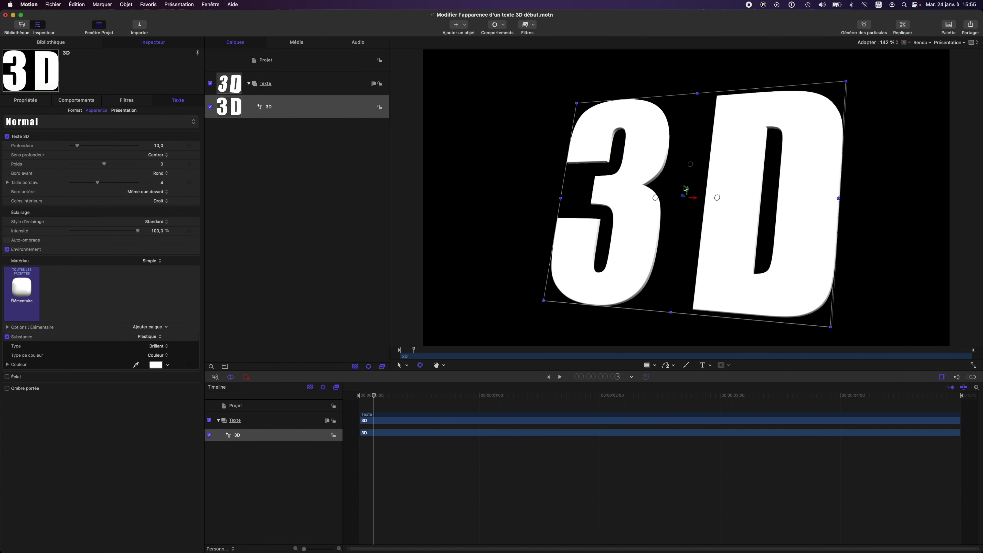
left_click_drag(687, 192, 632, 194)
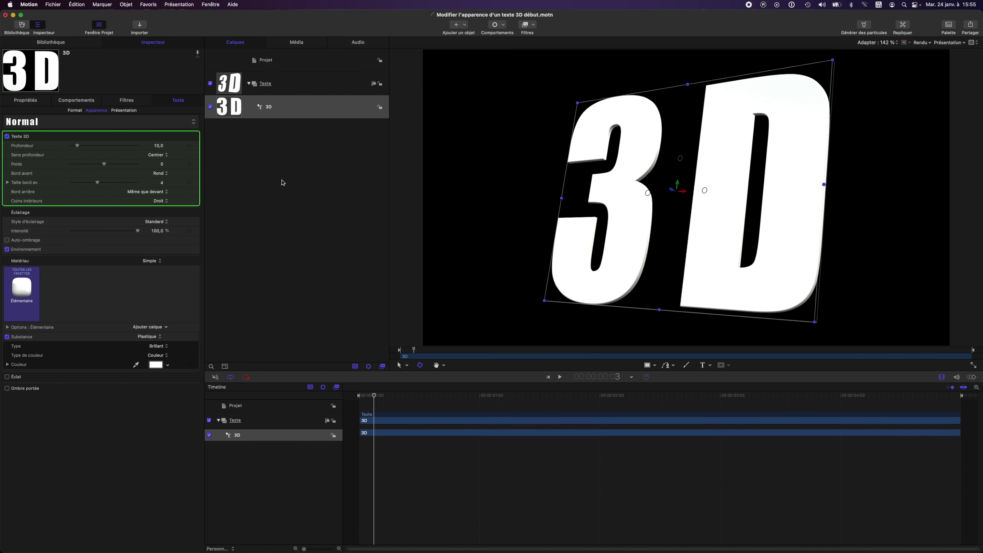
- Increase the 3D text's depth to 100 and set its depth direction to Reculer
left_click_drag(79, 147, 138, 150)
left_click(157, 155)
left_click(155, 147)
left_click(156, 155)
left_click(151, 151)
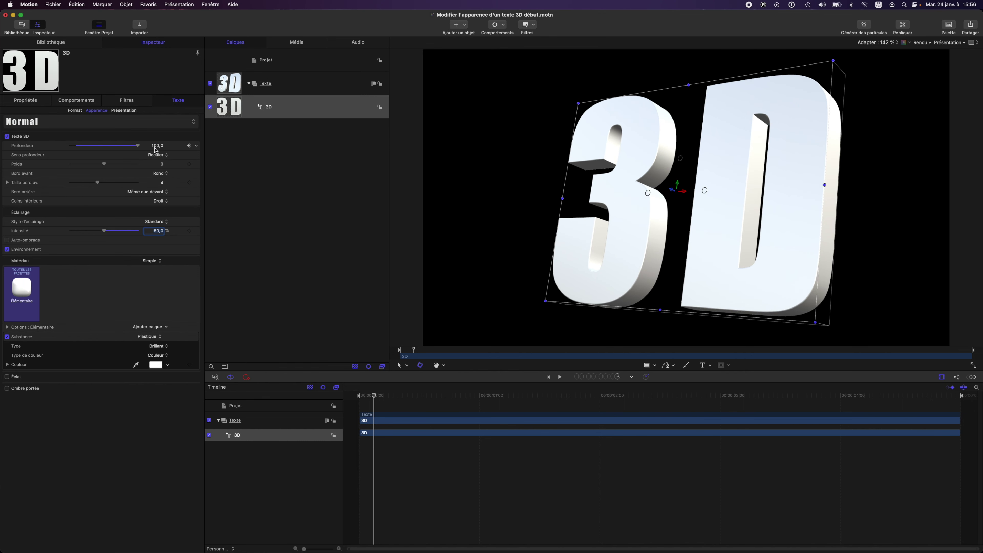
- Set the 3D text's depth to 150, beyond the slider's maximum
left_click(142, 146)
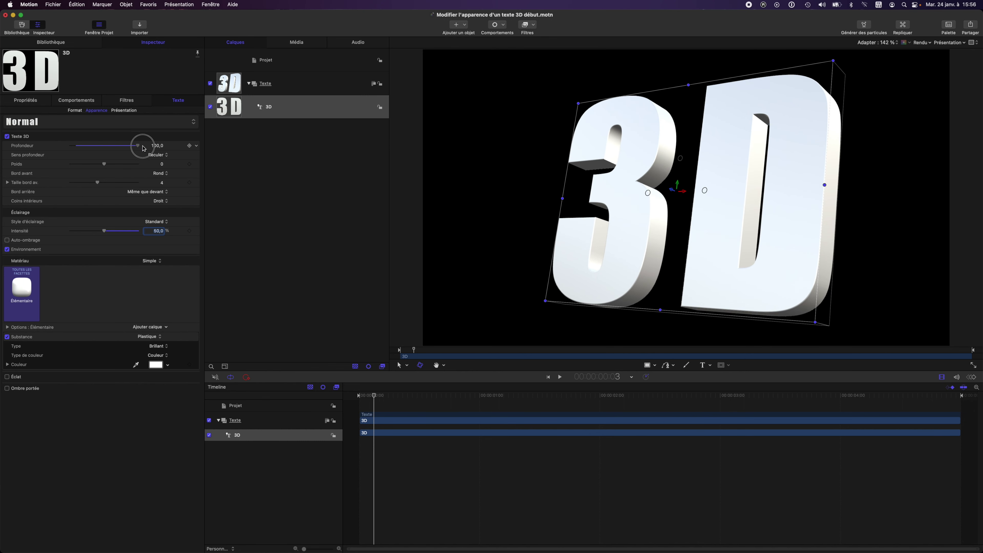
left_click(157, 146)
type("150")
key("Return")
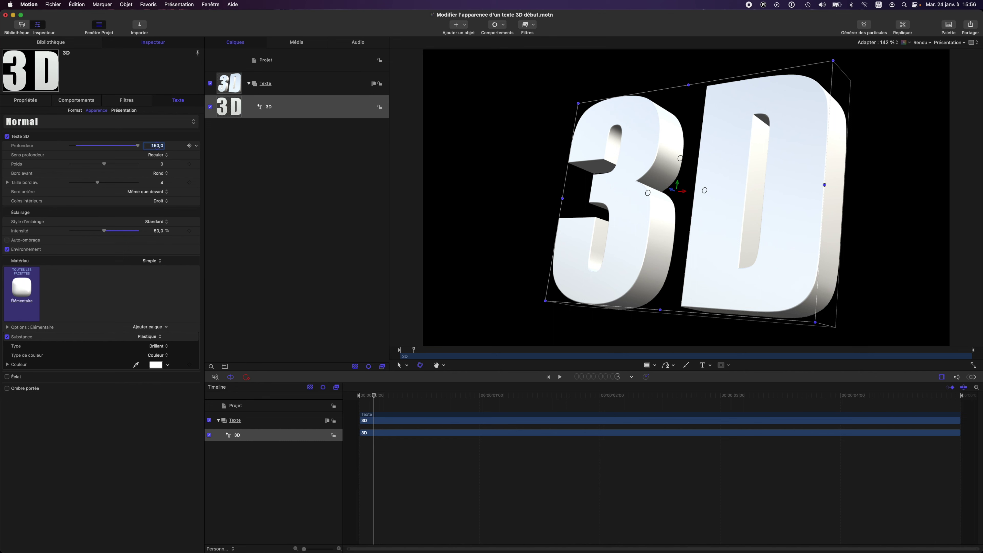
- Try a weight of about 4.53 on the 3D text and undo it
left_click_drag(104, 164, 134, 172)
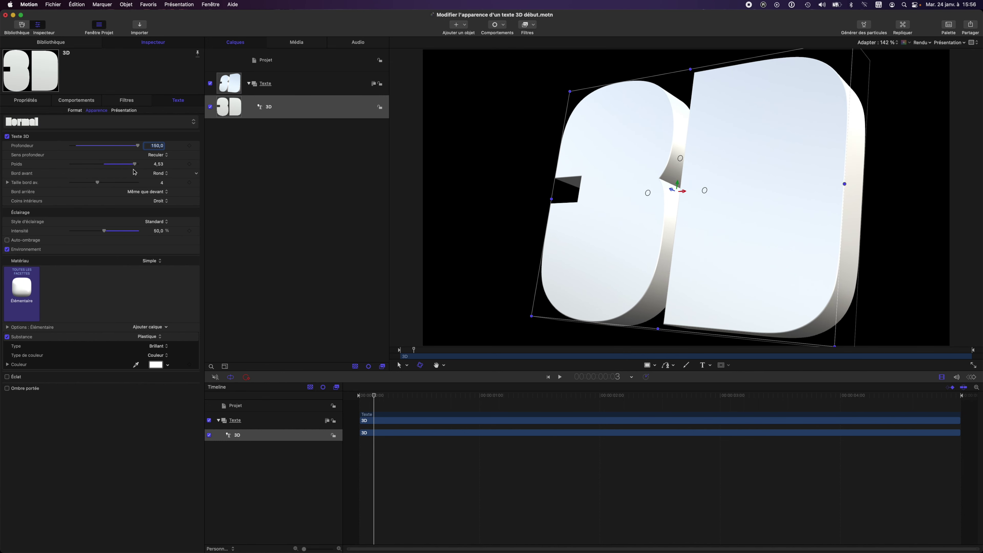
key("super+z")
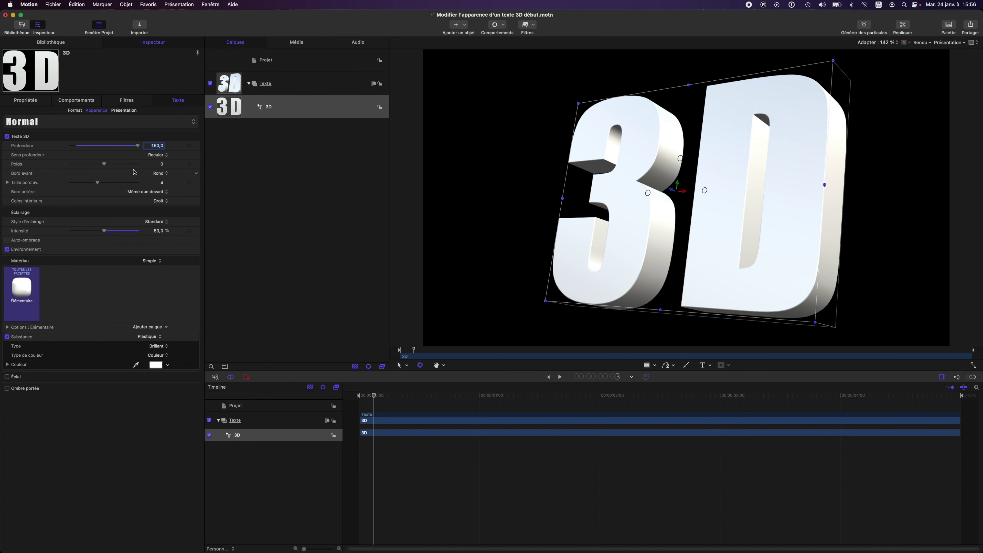
- Give the 3D text a Biseau front edge with an edge size of 10
left_click(168, 176)
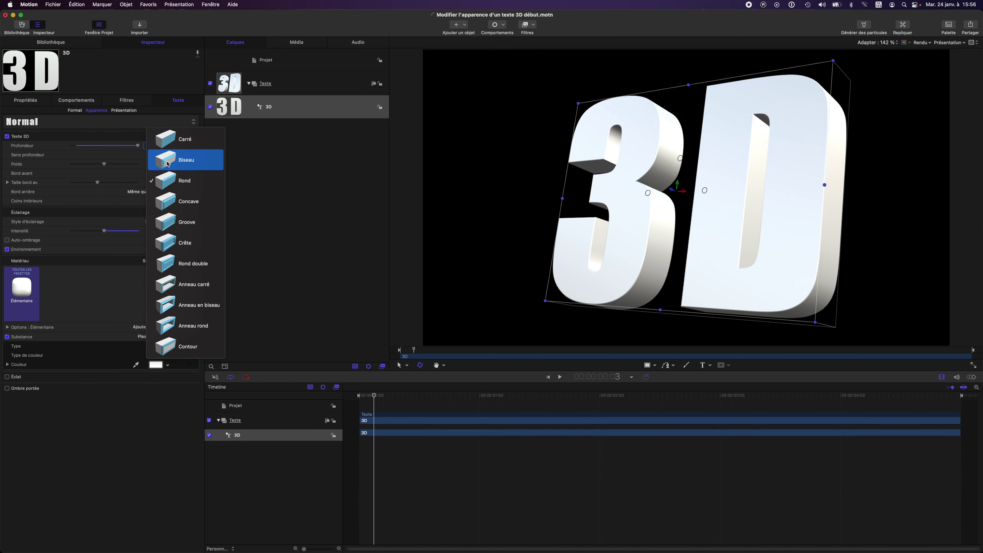
left_click(169, 164)
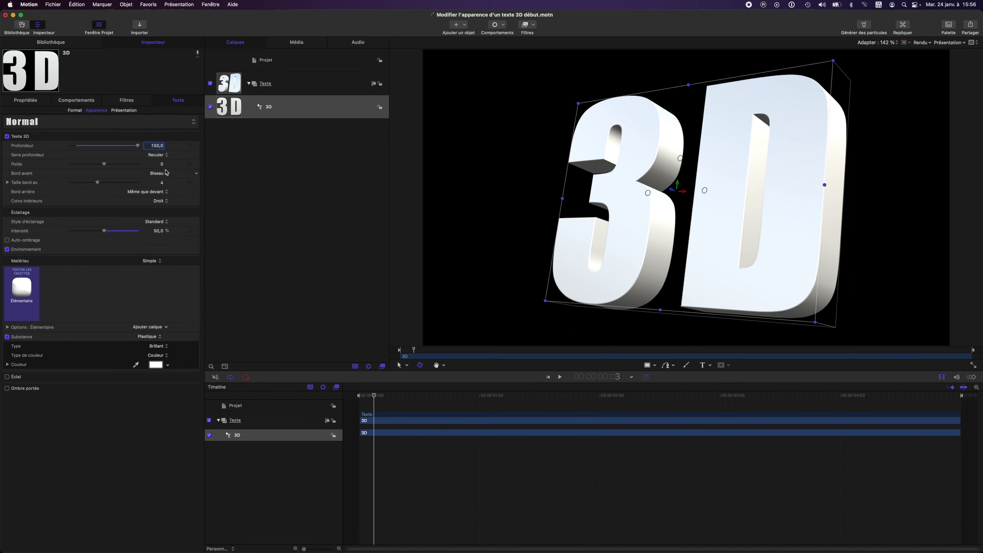
left_click_drag(100, 183, 142, 186)
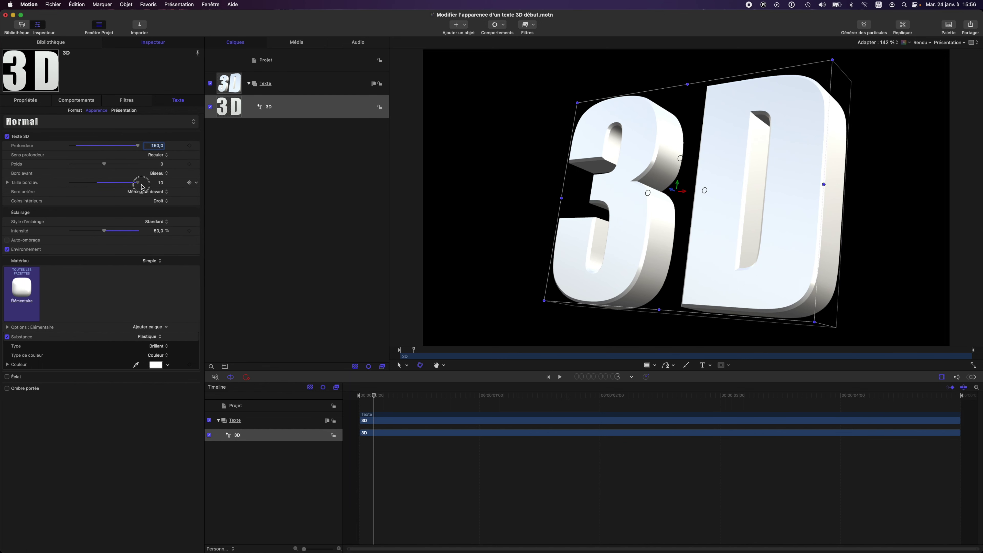
- Try the Groove and Anneau en biseau front edges on the 3D text and return to Biseau
left_click(159, 174)
left_click(158, 244)
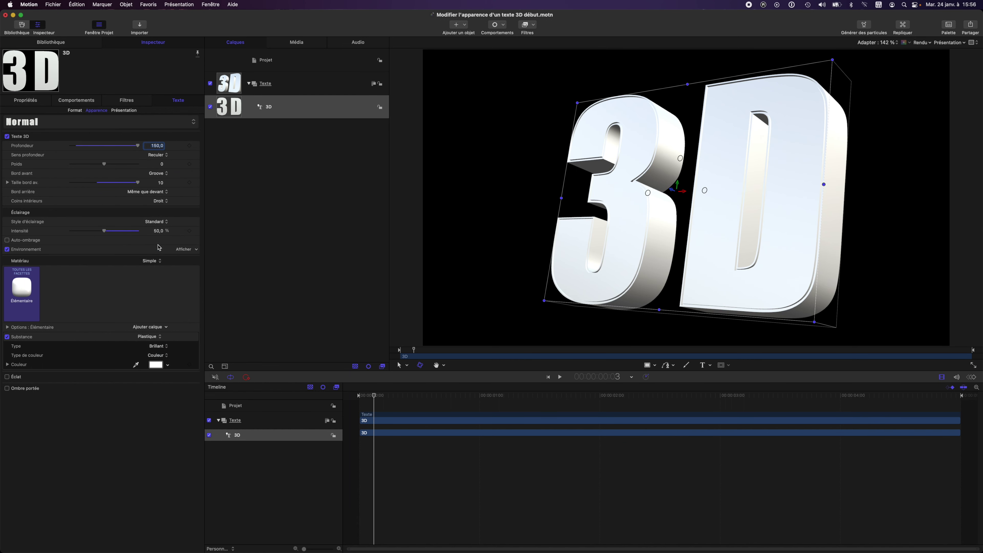
left_click(158, 178)
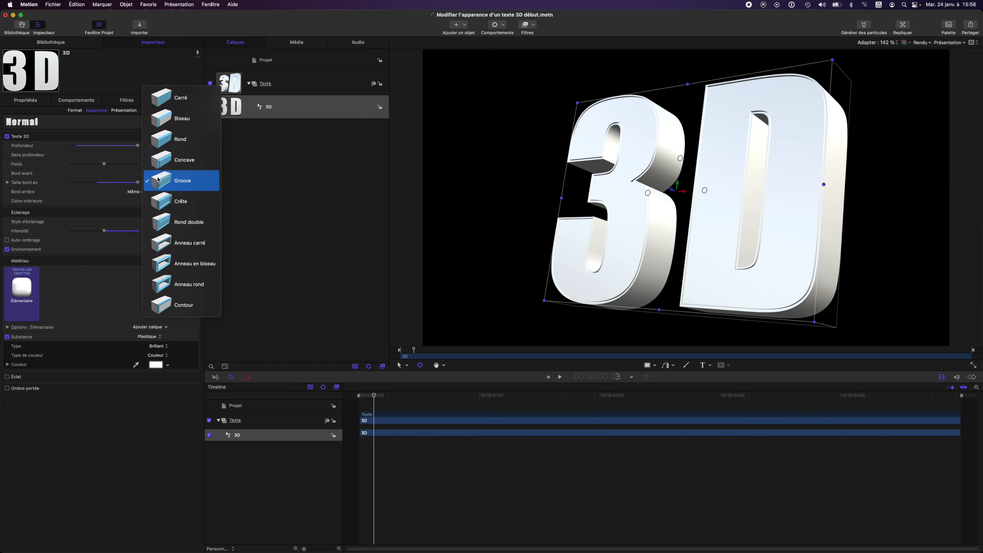
left_click(162, 247)
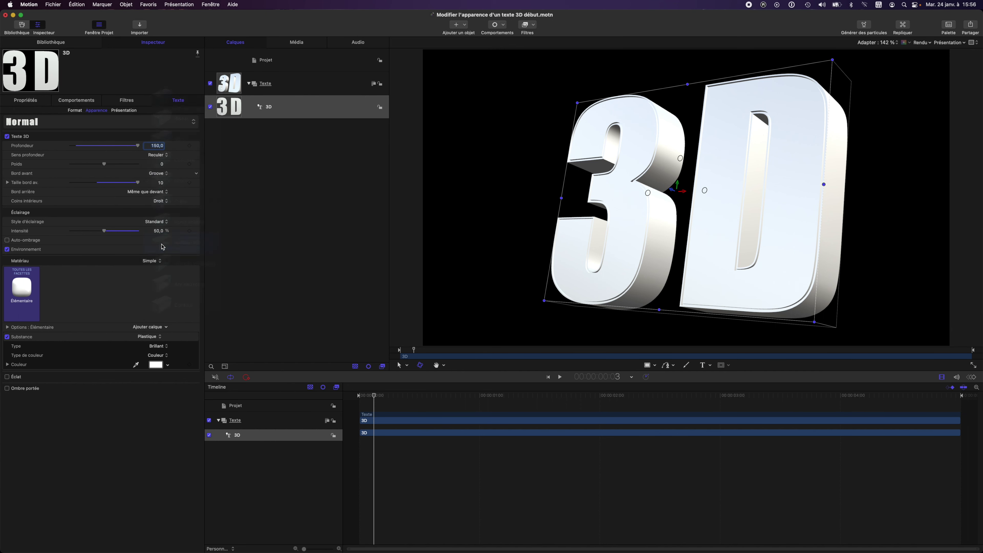
left_click(156, 176)
left_click(157, 209)
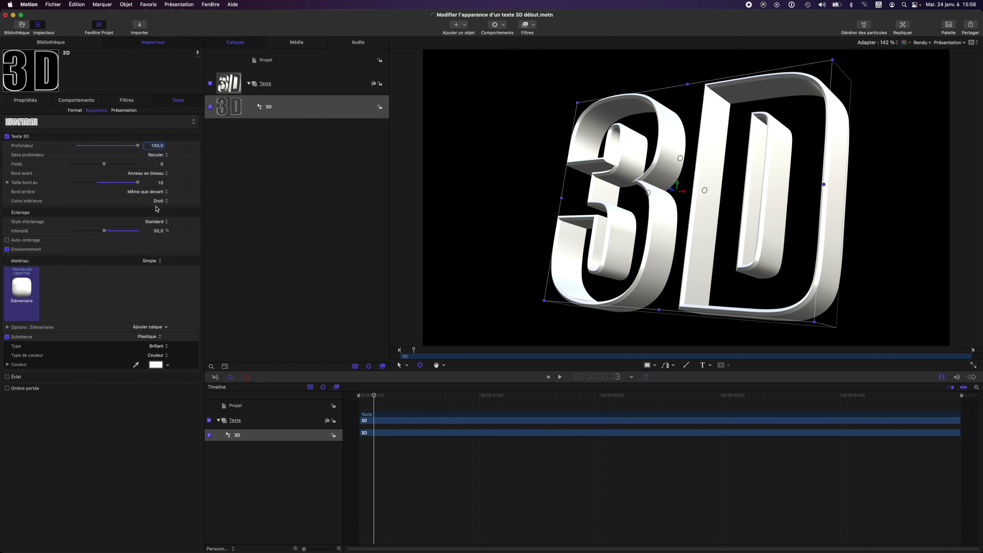
left_click(150, 175)
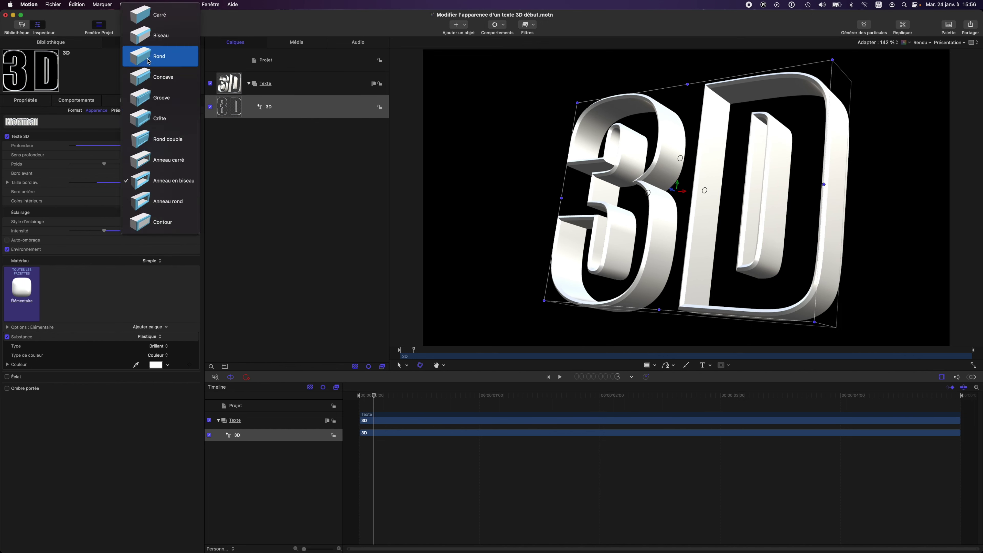
left_click(155, 56)
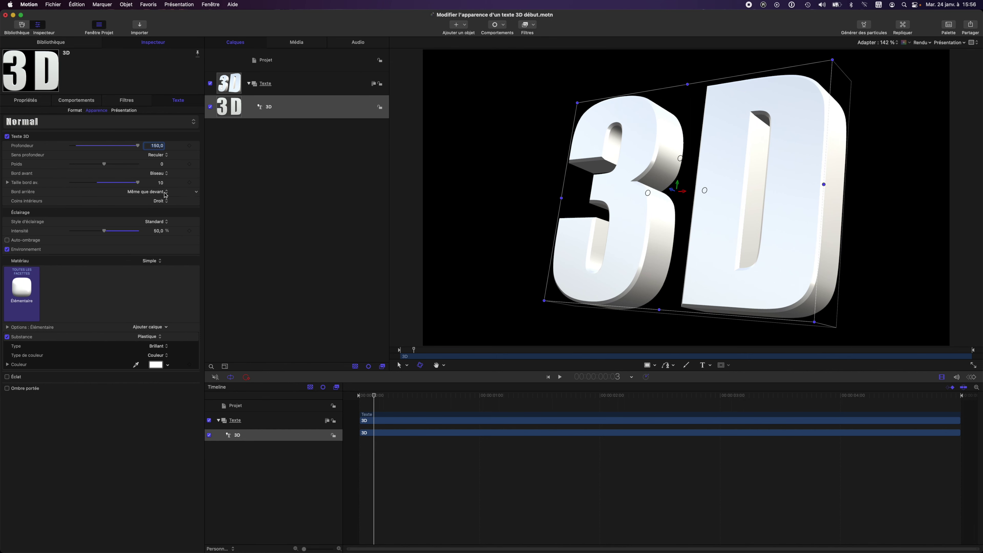
- Rotate the text to its back side, try a Groove back edge, and turn the text back to the front
left_click_drag(665, 192, 459, 172)
left_click(155, 192)
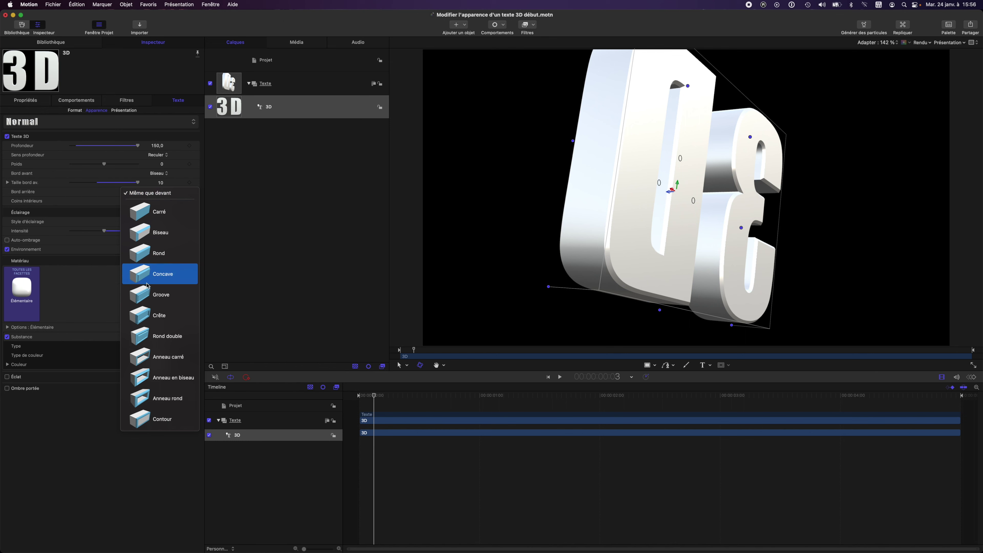
left_click(149, 298)
mouse_move(390, 396)
left_mouse_down()
mouse_move(403, 400)
mouse_move(378, 395)
left_mouse_up()
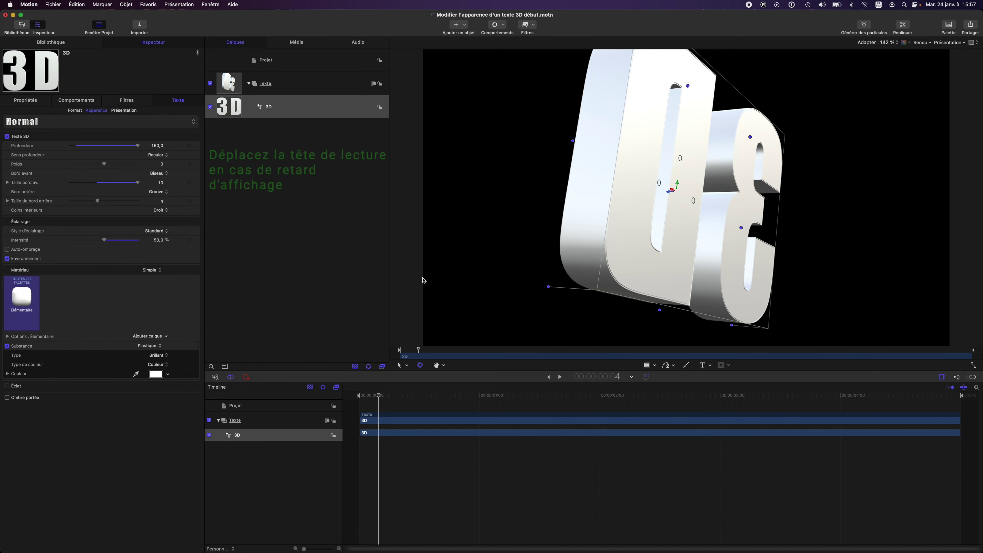
left_click_drag(643, 190, 579, 206)
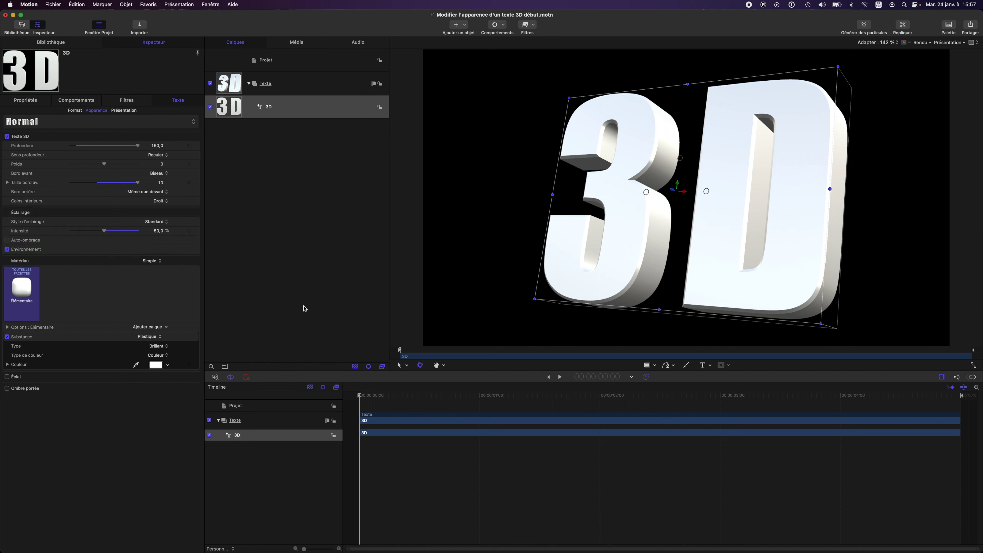
- Try the Milieu gauche and Rétroéclairé lighting styles, lowering the light intensity to about 33.58 %
left_click(166, 221)
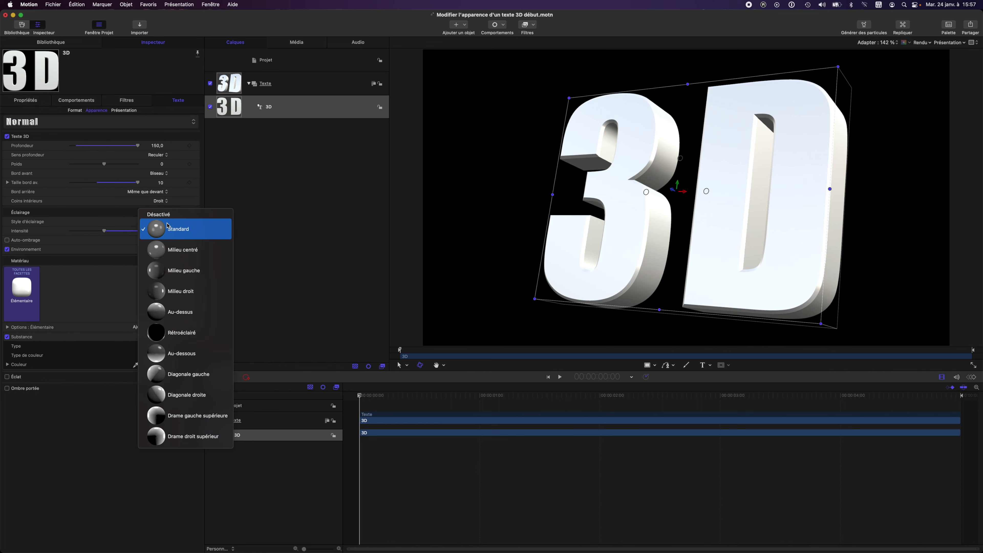
left_click(167, 277)
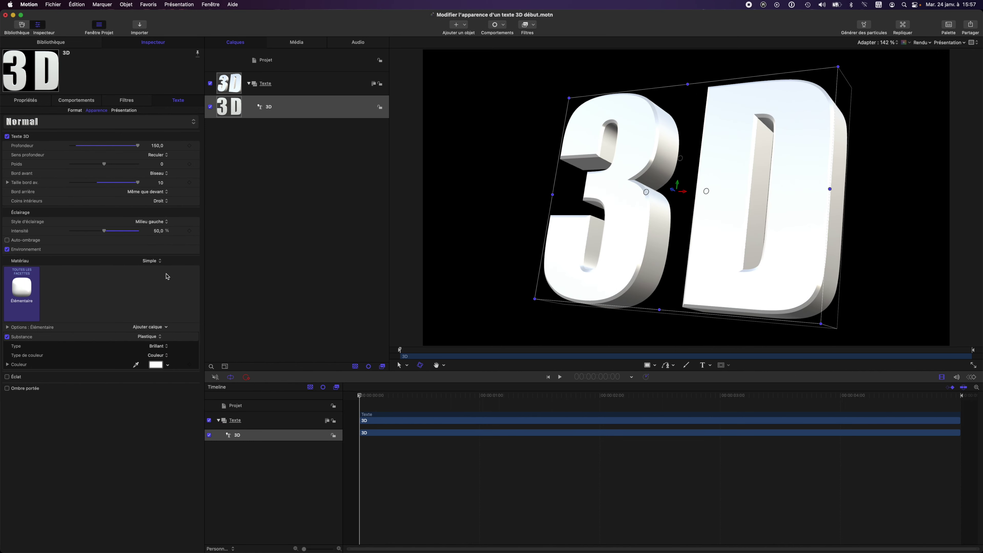
left_click(156, 223)
left_click(157, 293)
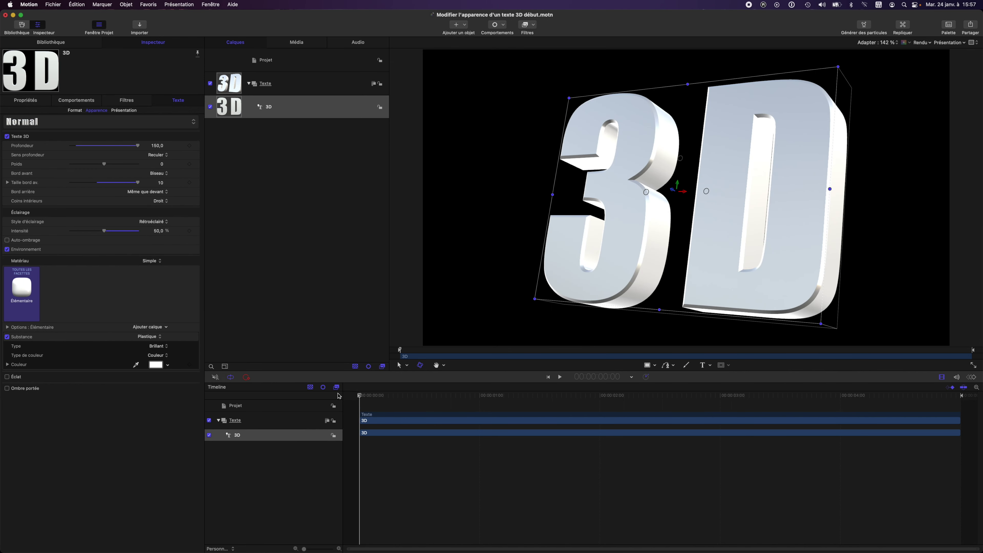
mouse_move(105, 232)
left_mouse_down()
mouse_move(84, 232)
mouse_move(124, 238)
mouse_move(97, 235)
left_mouse_up()
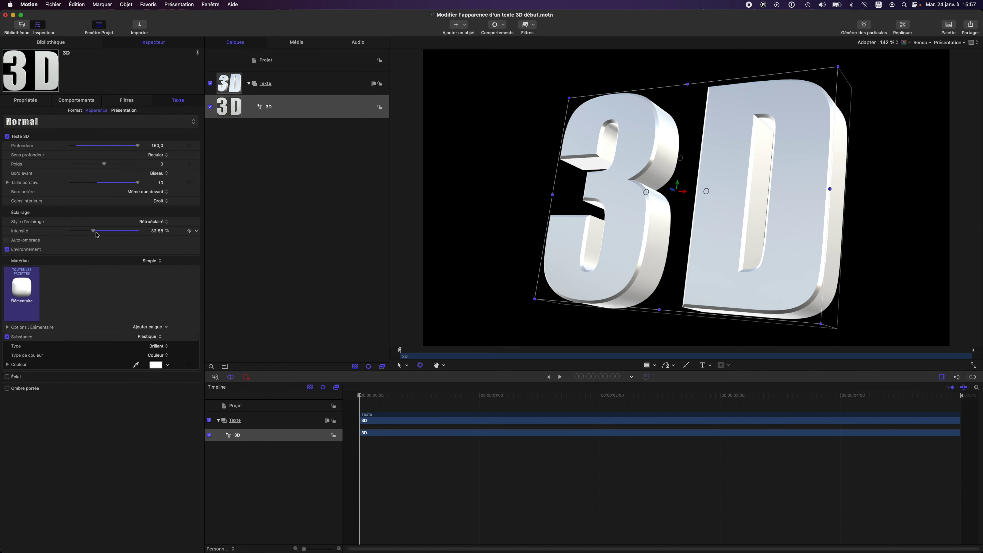
- Set the lighting style to Diagonale gauche and reduce the light intensity to 0 %
left_click(161, 222)
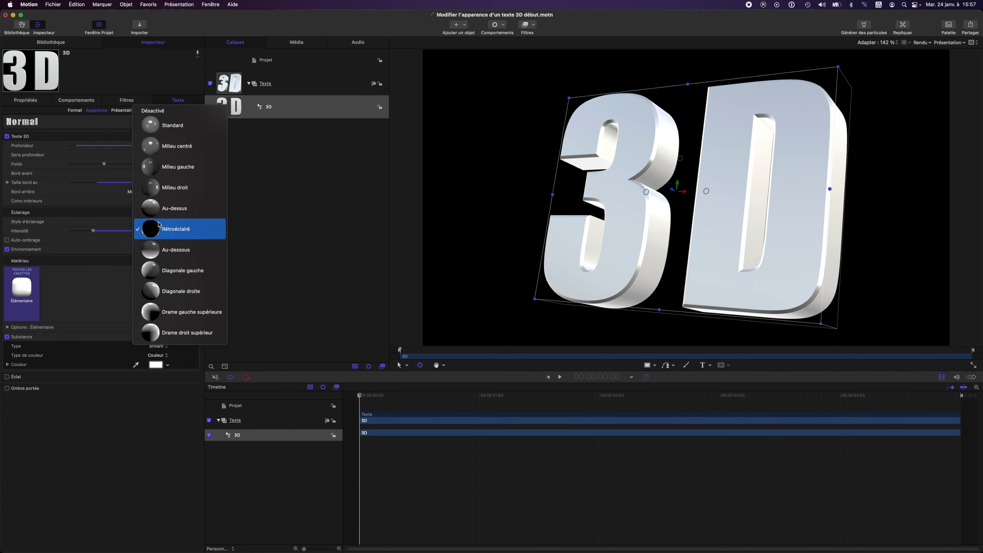
left_click(161, 274)
left_click_drag(93, 231, 37, 231)
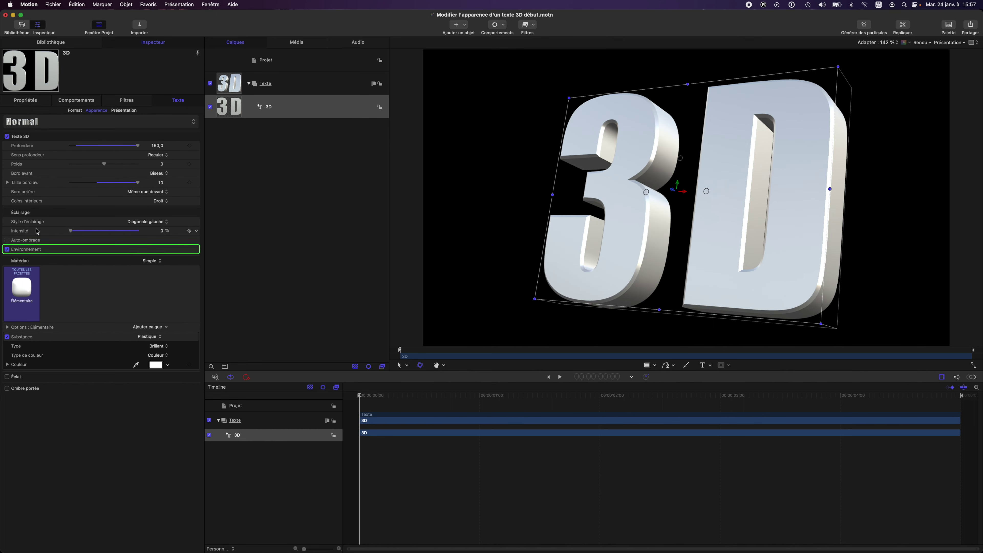
- Show the environment settings of the 3D text and try the Couleur, Boîte à lumière and Forêts types, returning to Couleur
mouse_move(147, 252)
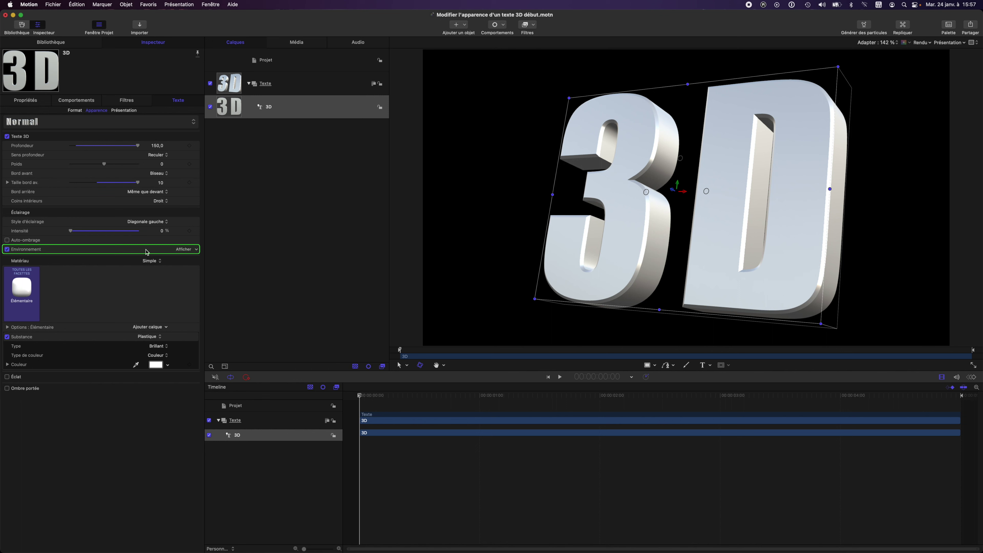
left_click(185, 250)
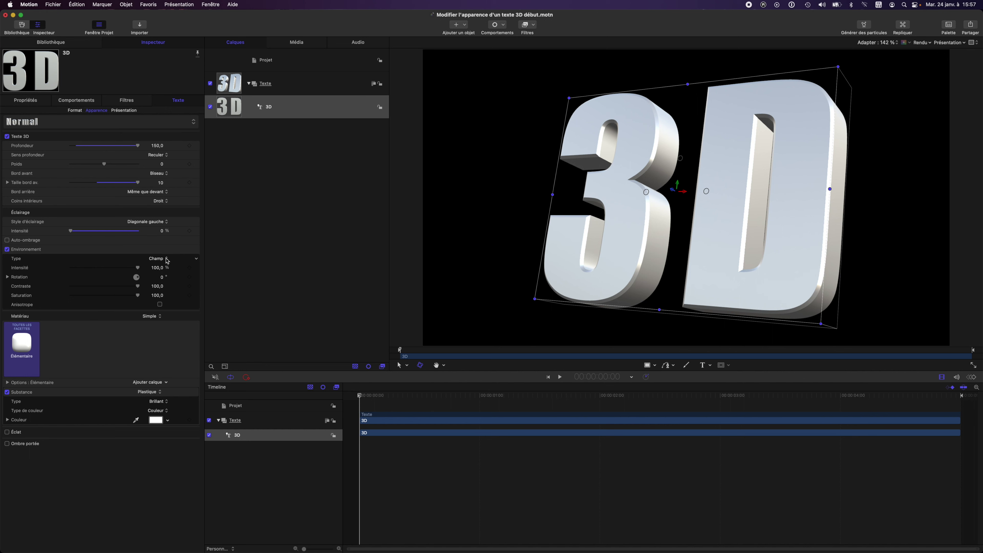
left_click(167, 259)
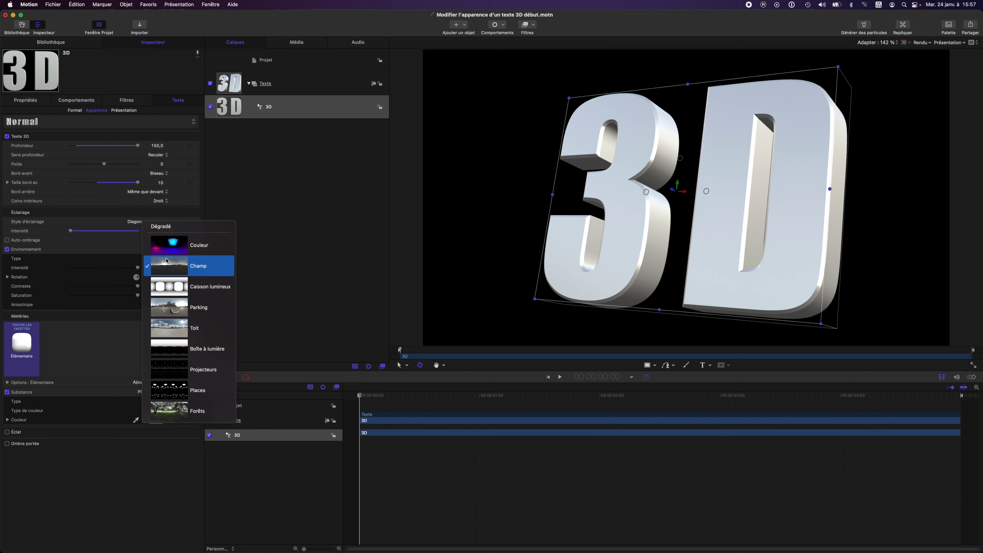
left_click(167, 252)
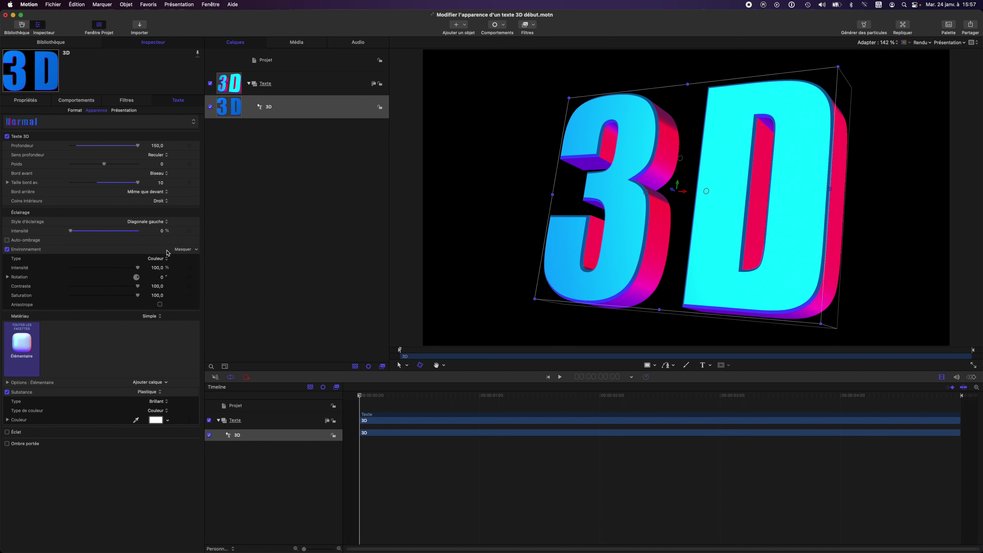
left_click(167, 260)
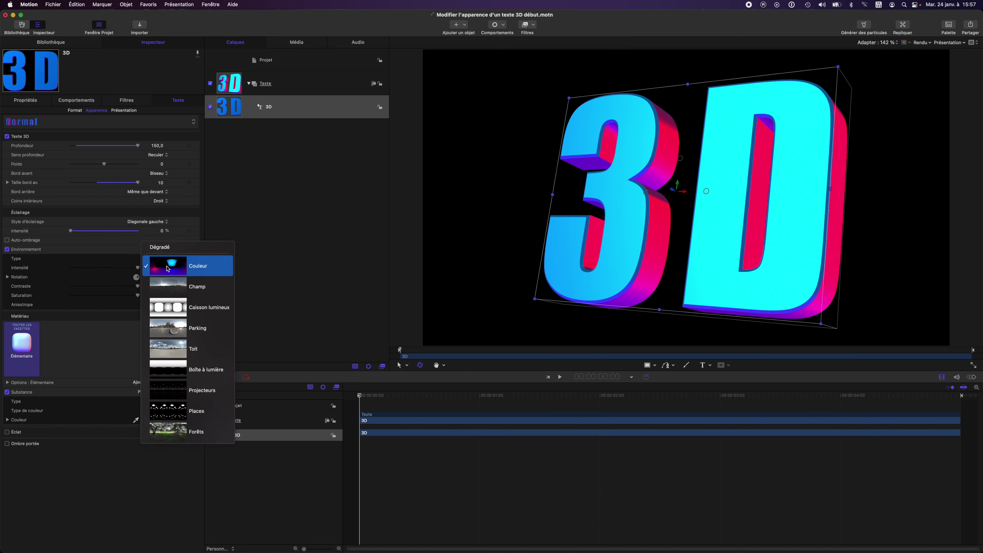
left_click(161, 369)
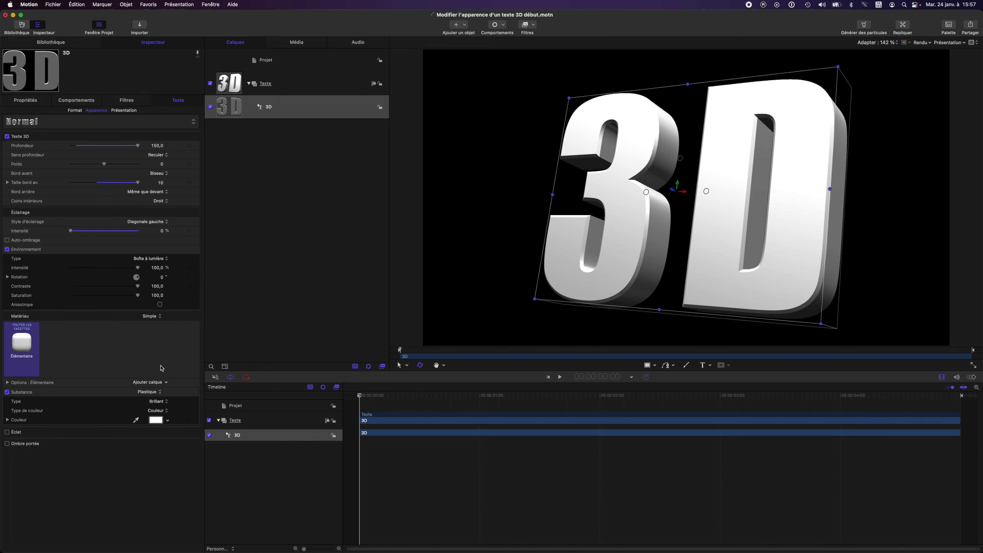
left_click(155, 259)
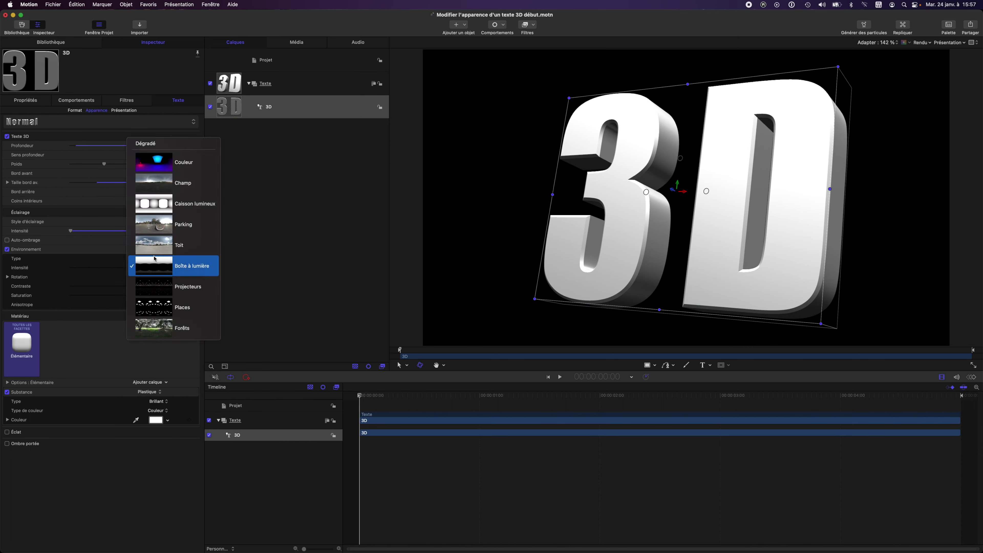
left_click(155, 327)
left_click(159, 262)
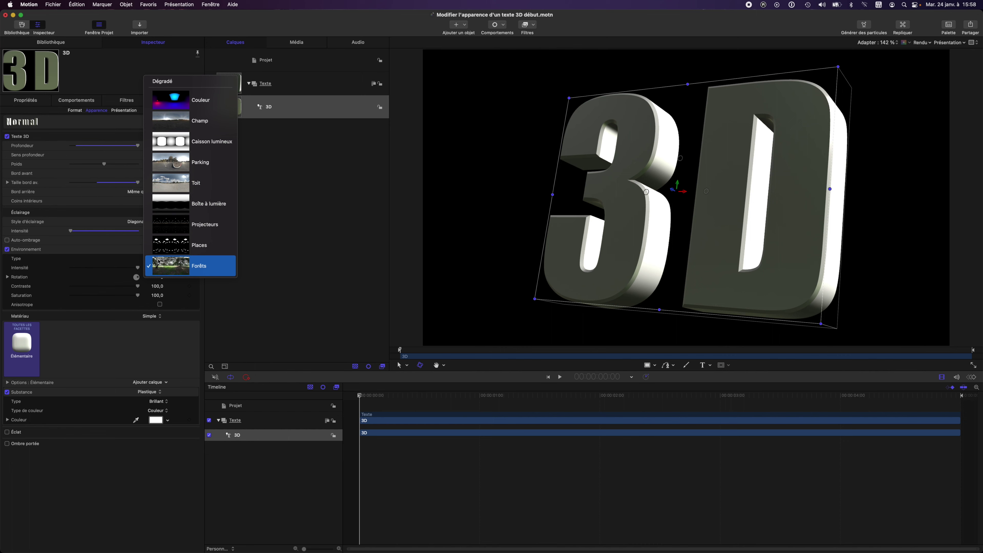
left_click(170, 101)
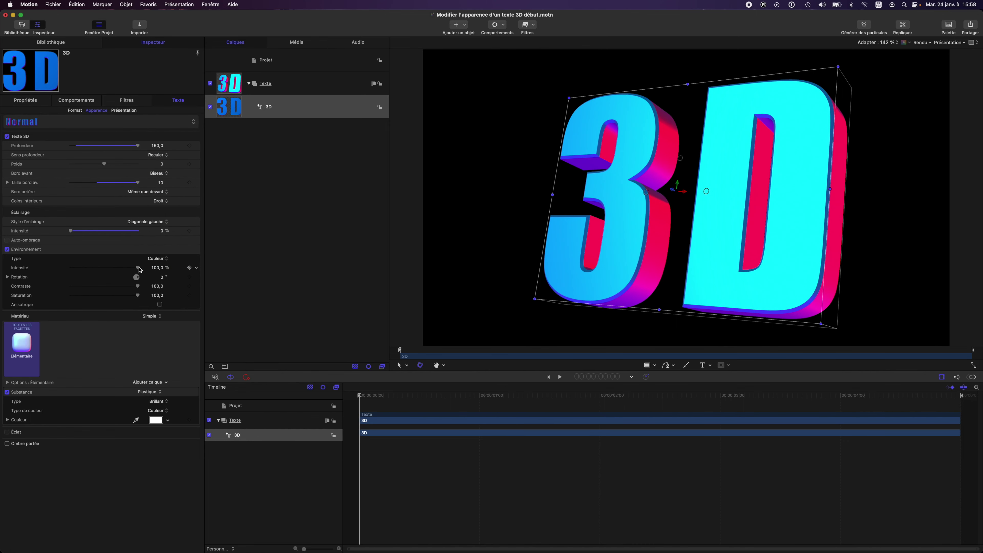
- Try adjusting the intensity and rotation of the environment reflected on the 3D text
left_click_drag(139, 268, 144, 295)
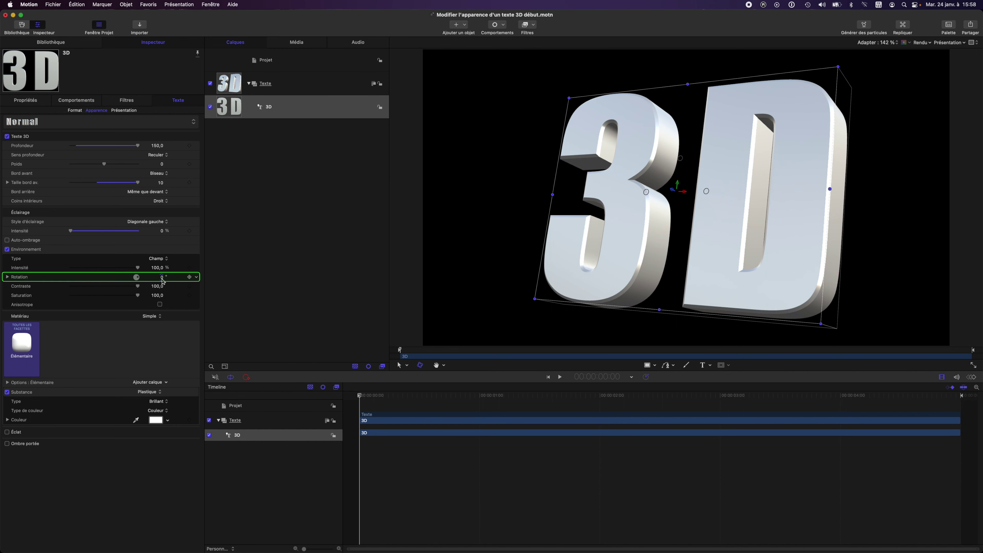
left_click_drag(161, 277, 161, 277)
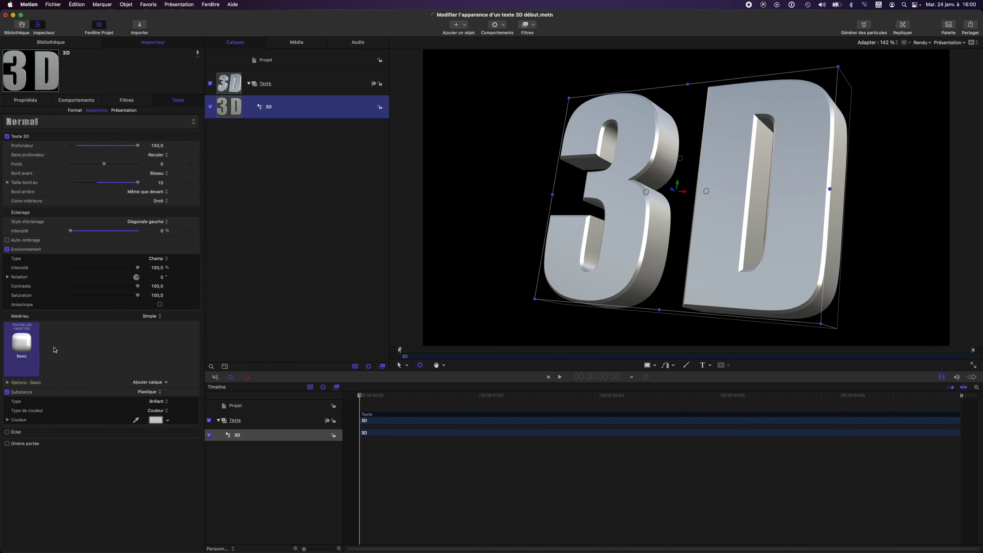
- Browse the material library categories, such as Divers, for the Basic material and close the library without choosing a preset
left_click(22, 344)
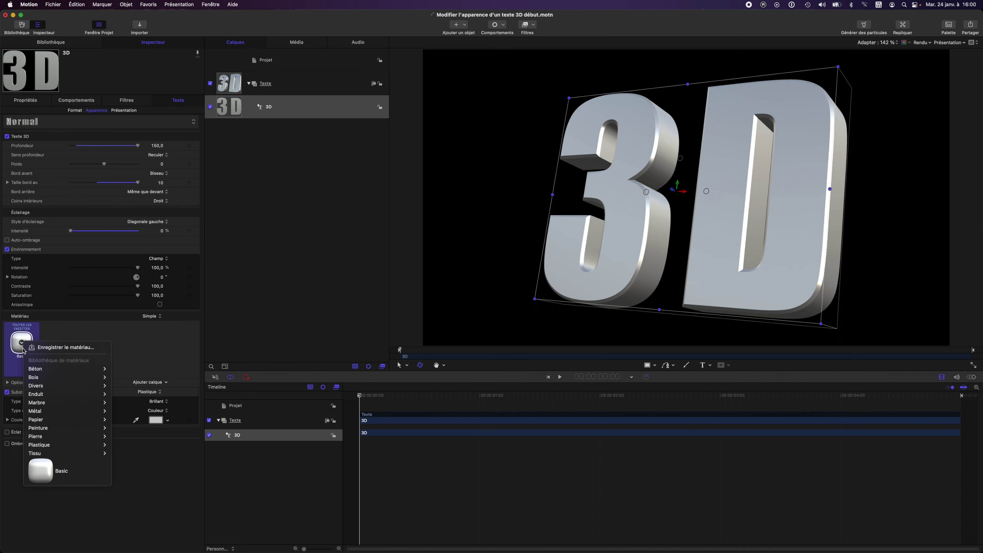
mouse_move(29, 378)
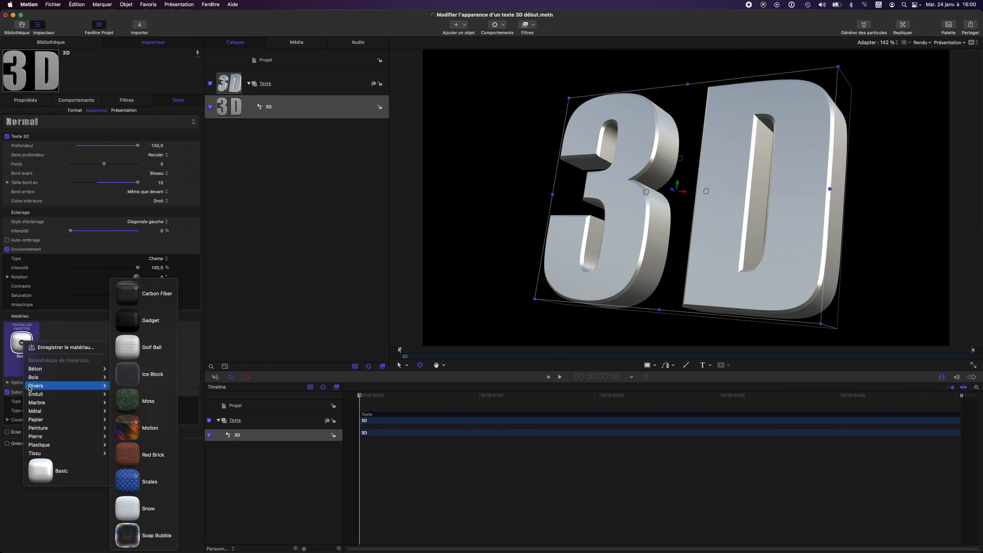
mouse_move(31, 413)
left_click(13, 469)
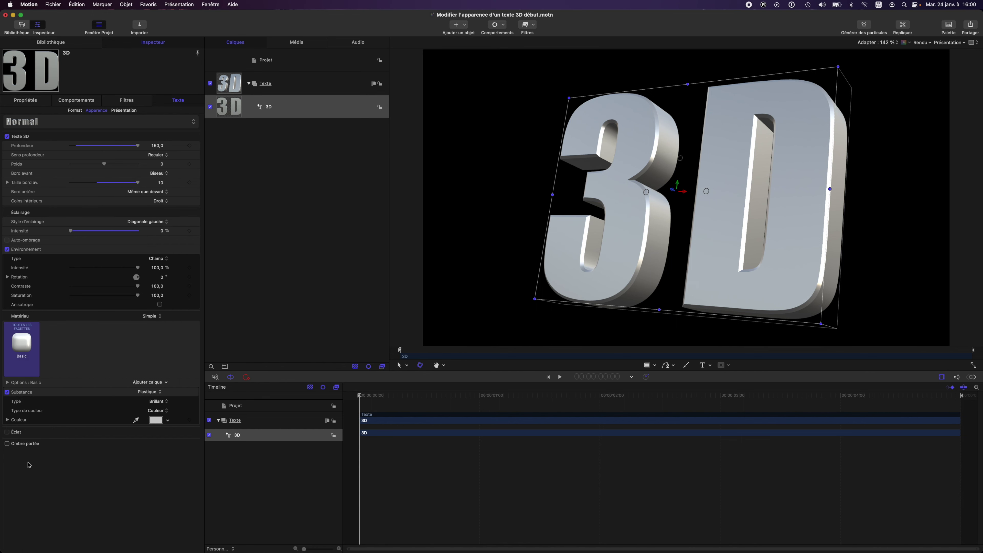
- Try the Bois substance with the Vieux bois type on the text, and switch the substance to Métal
left_click(150, 393)
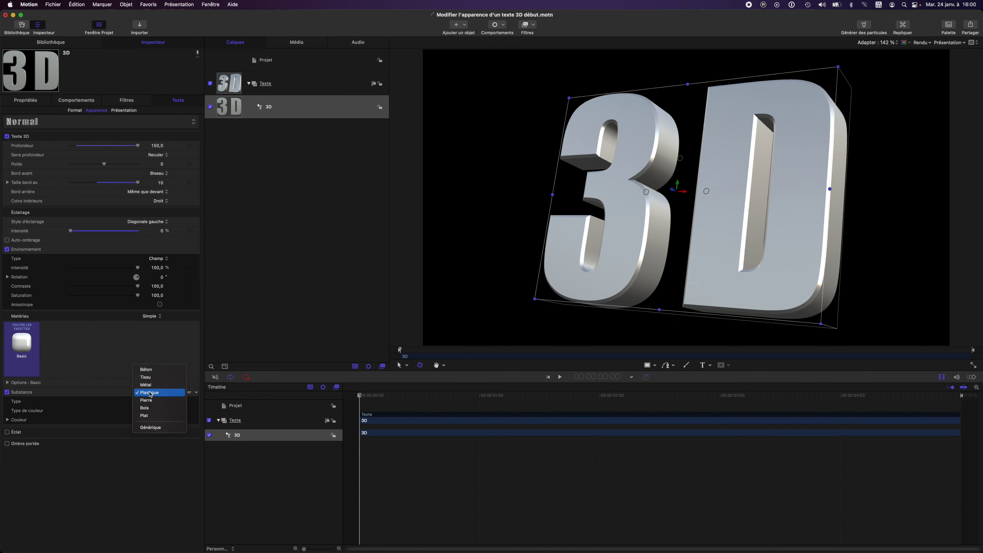
left_click(148, 407)
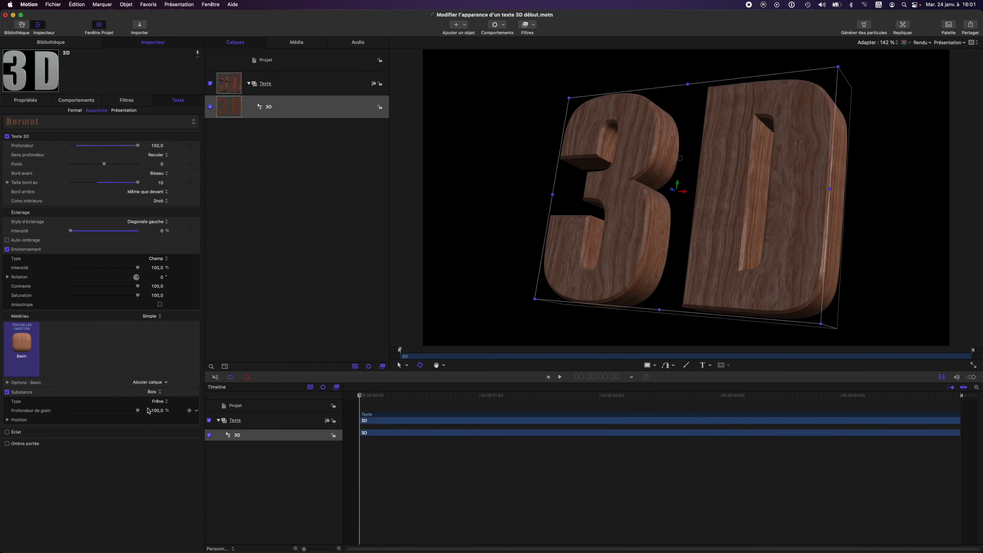
left_click(160, 402)
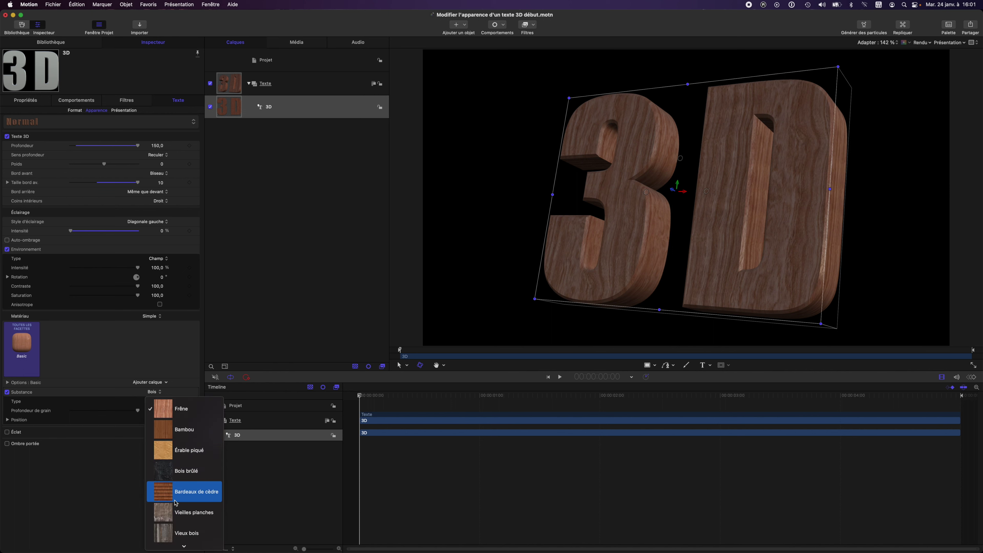
left_click(171, 537)
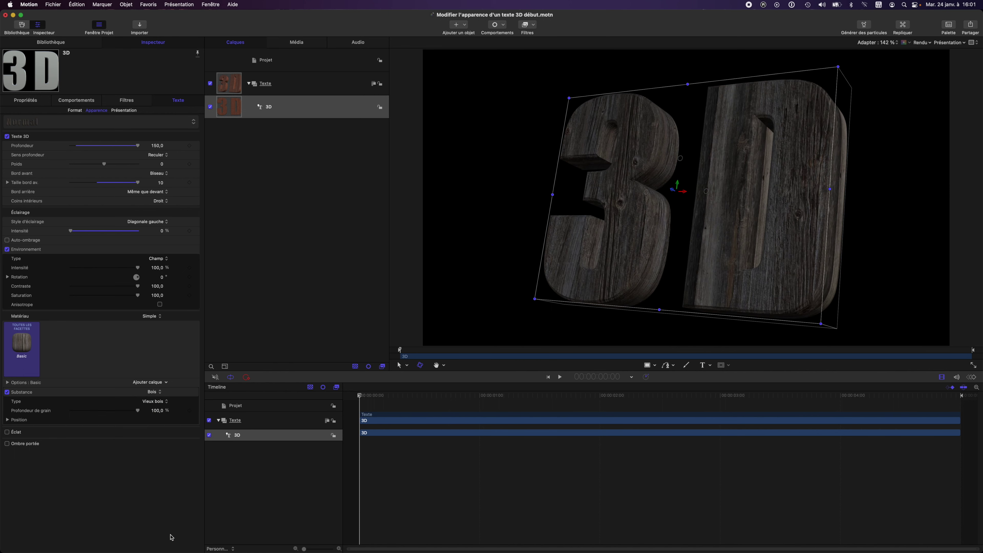
left_click(162, 393)
left_click(158, 369)
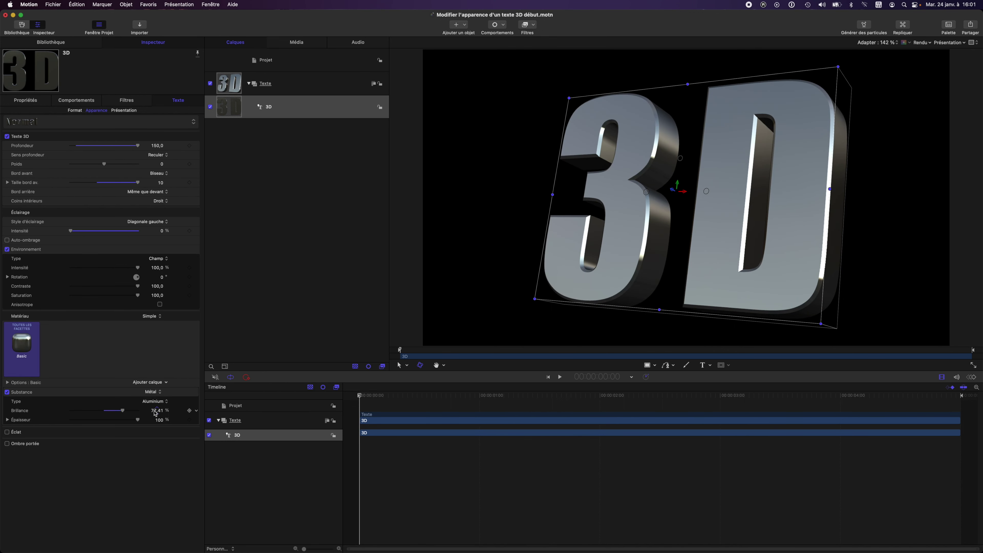
- Add a Tâches layer from the Déprédation category to the metal material, change it to Bosses and adjust its depth
left_click(158, 383)
mouse_move(154, 393)
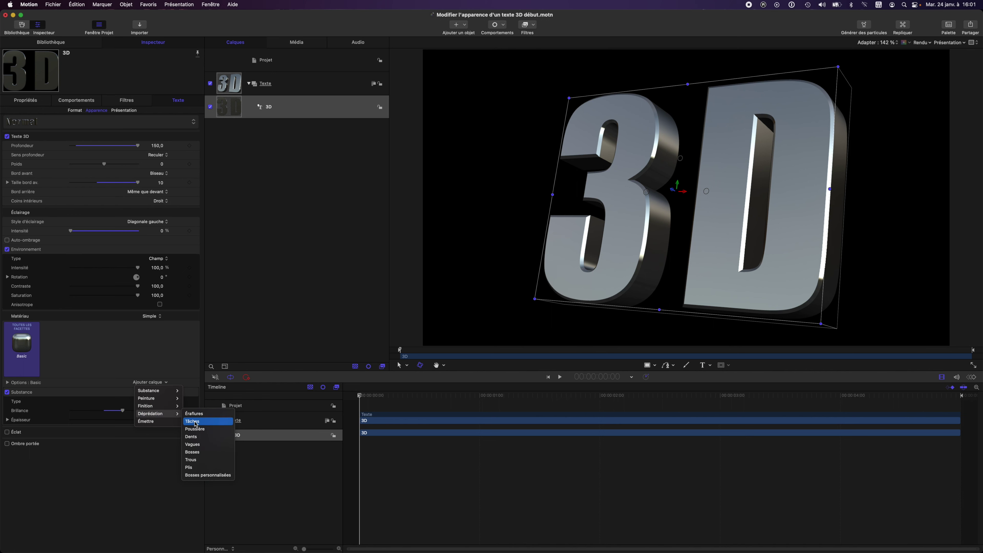
left_click(217, 424)
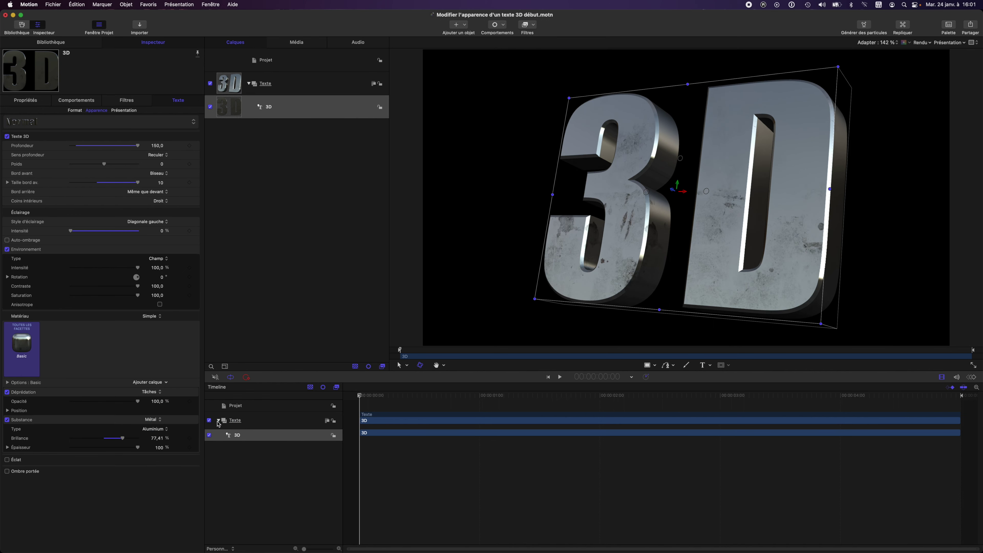
left_click(182, 392)
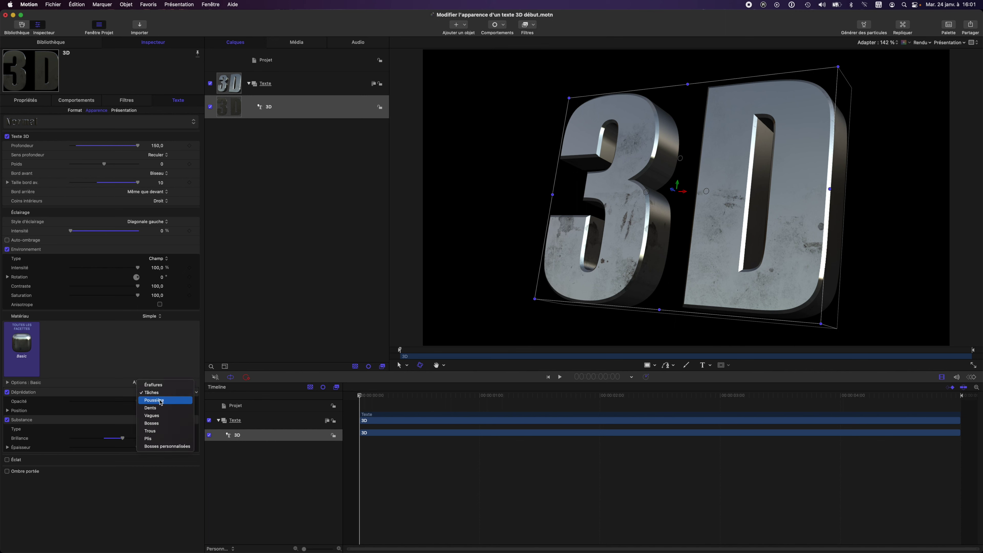
left_click(182, 423)
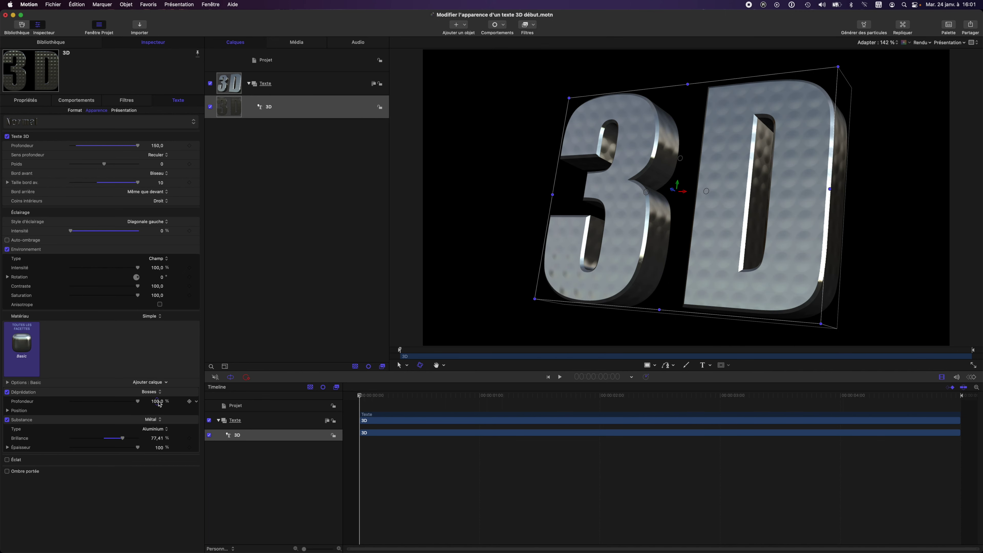
left_click_drag(157, 401, 157, 401)
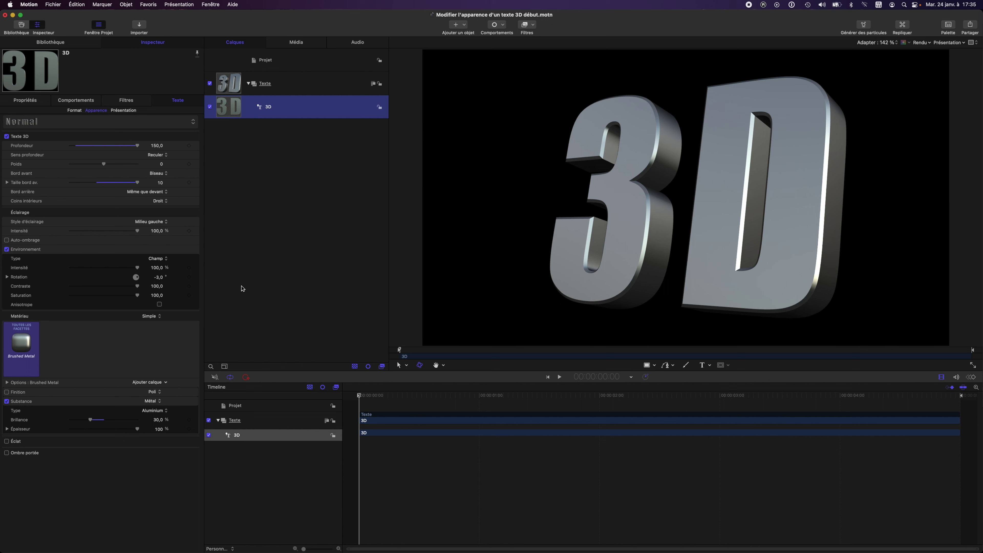
- Switch the text's material to Multiple and open the material library for the front face
left_click(161, 317)
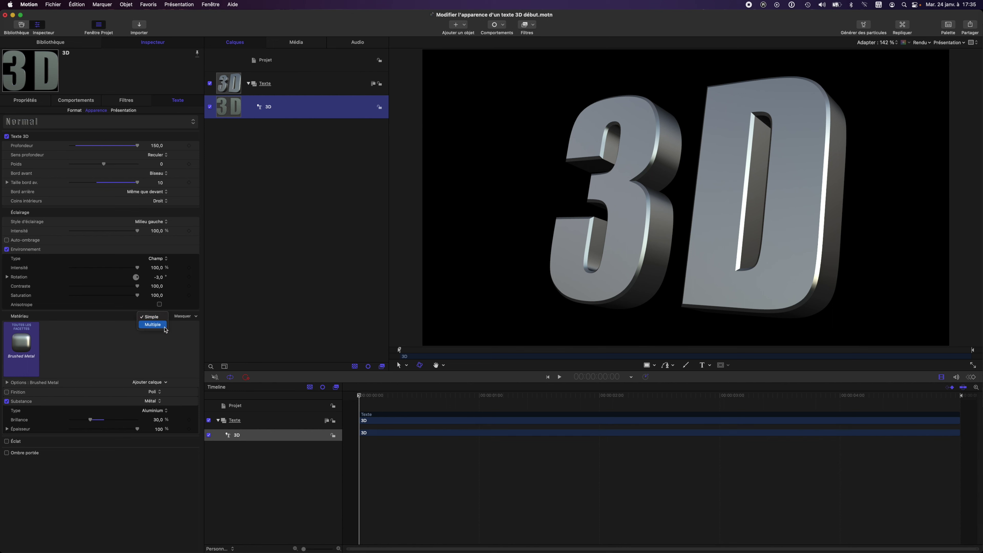
left_click(166, 326)
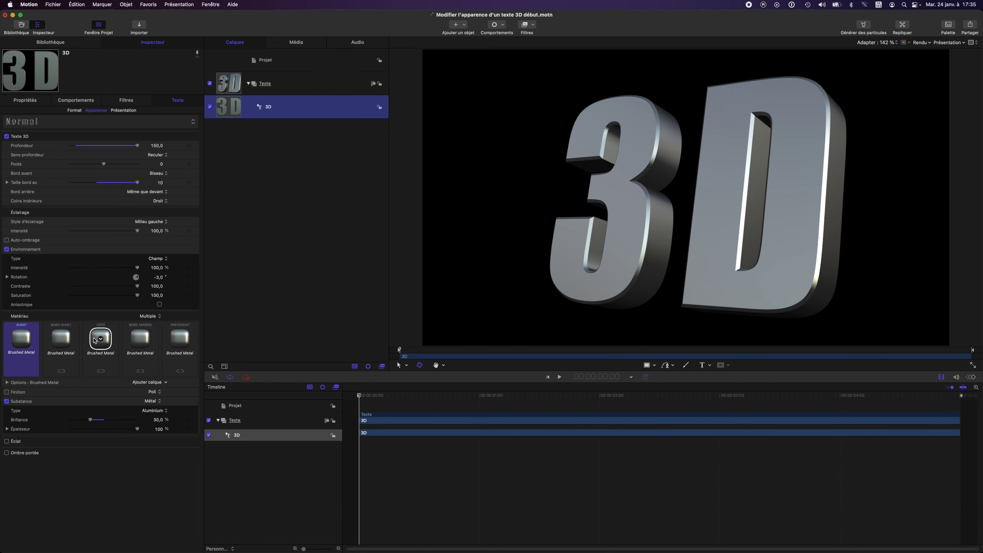
left_click(24, 342)
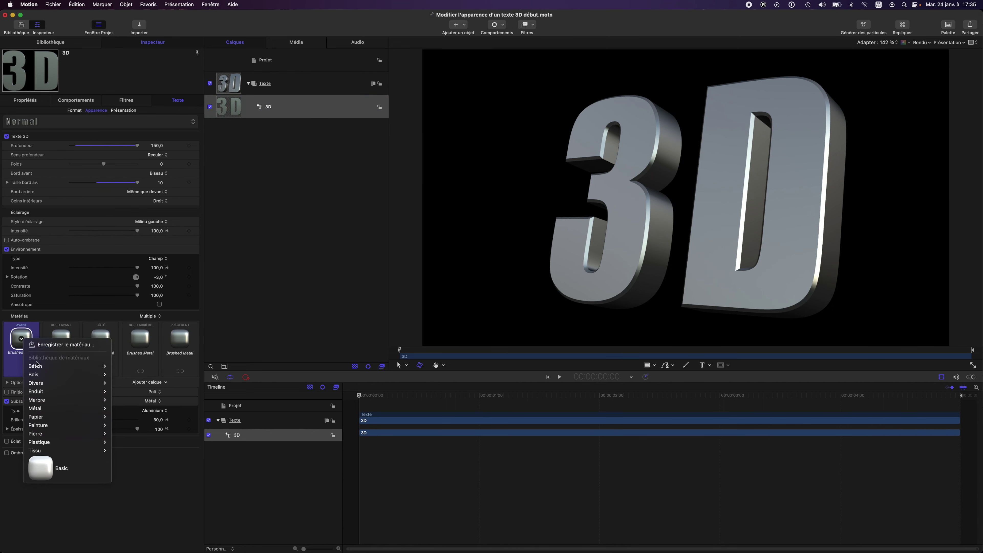